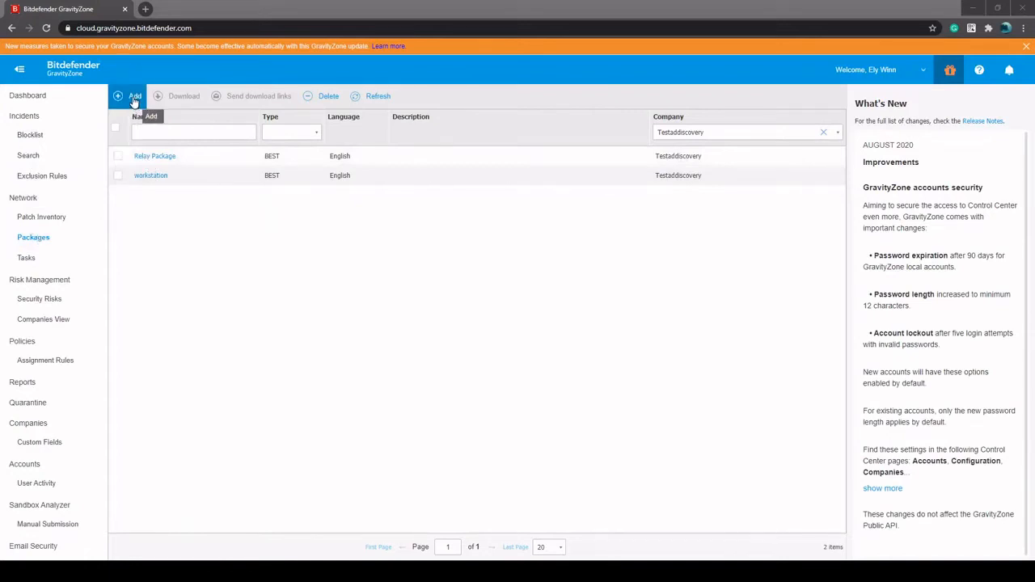
Examine the Relay Package's modules, Relay role, scan mode and installation settings, and leave it without saving
left_click(157, 158)
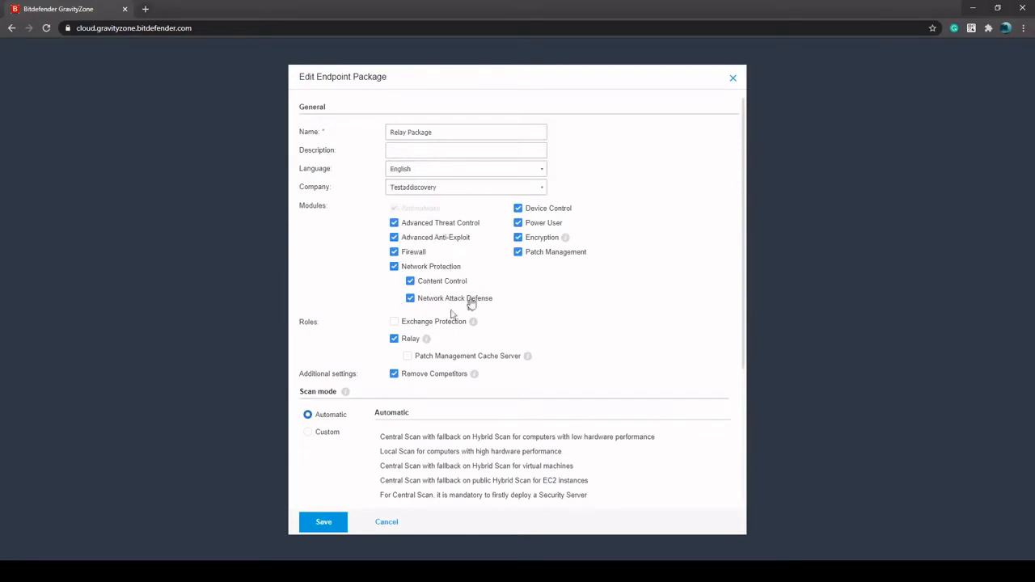
left_click(518, 253)
left_click(517, 237)
left_click(517, 223)
left_click(394, 340)
left_click(395, 340)
mouse_move(428, 341)
scroll(573, 325, "down", 3)
scroll(573, 330, "down", 1)
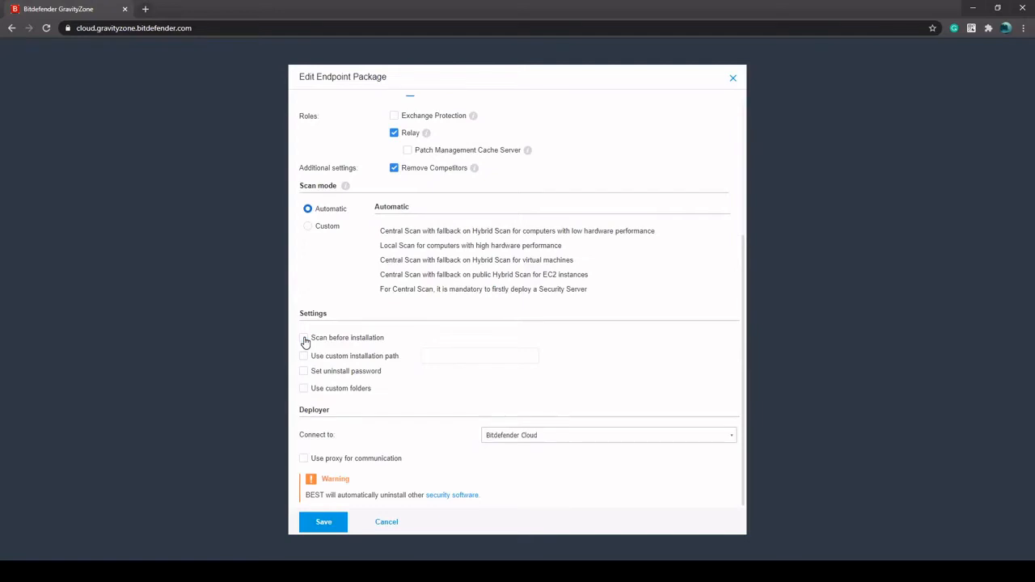
left_click(304, 339)
left_click(362, 524)
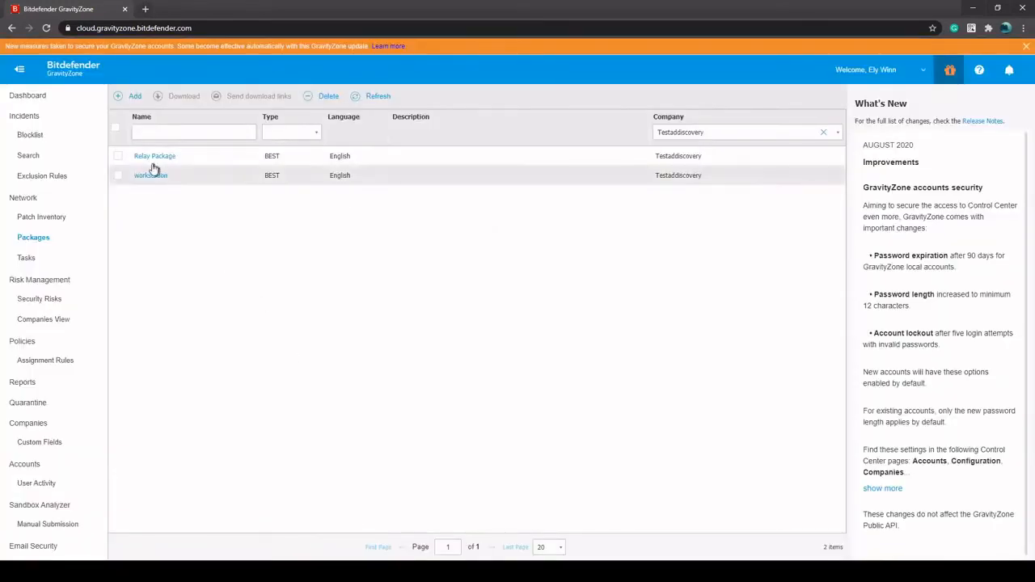
Check which download kits are offered for the Relay Package, and leave the package unselected without downloading
left_click(118, 156)
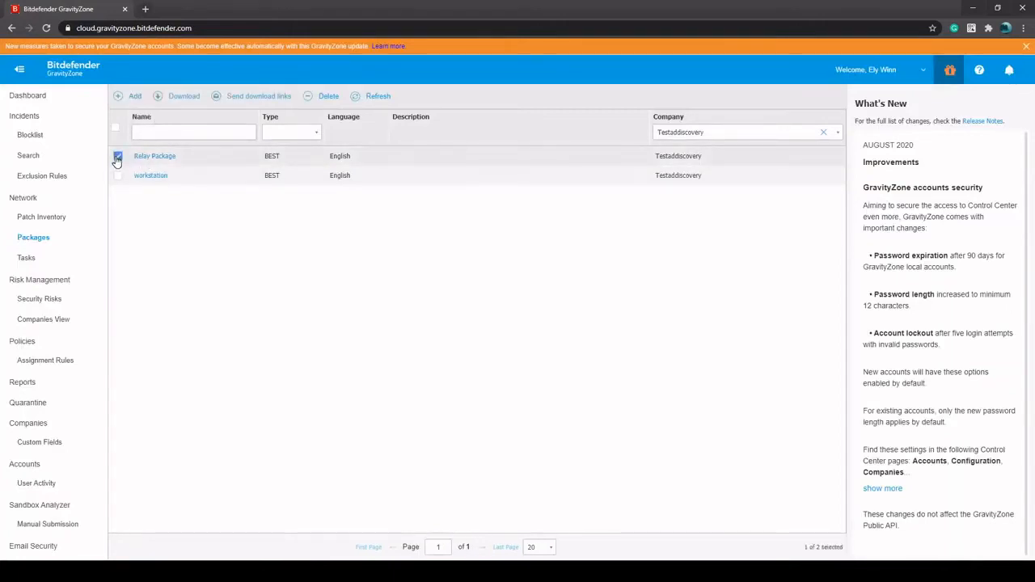
left_click(184, 97)
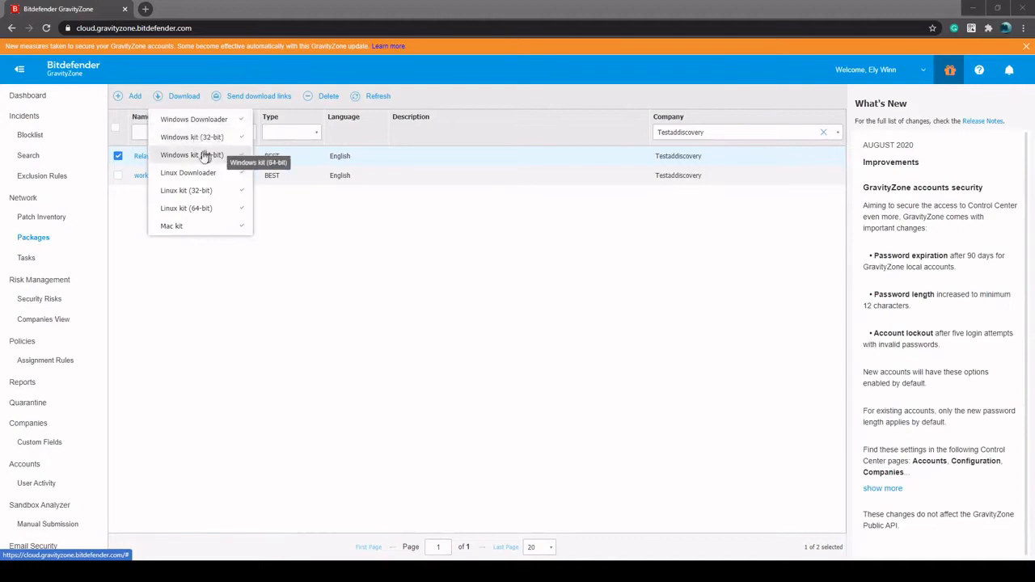
left_click(334, 271)
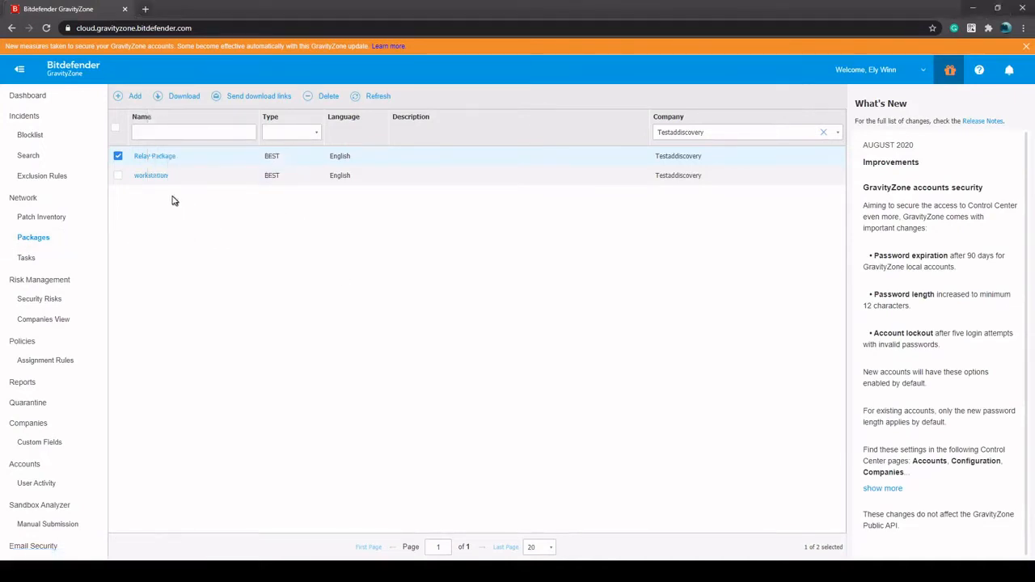
left_click(118, 157)
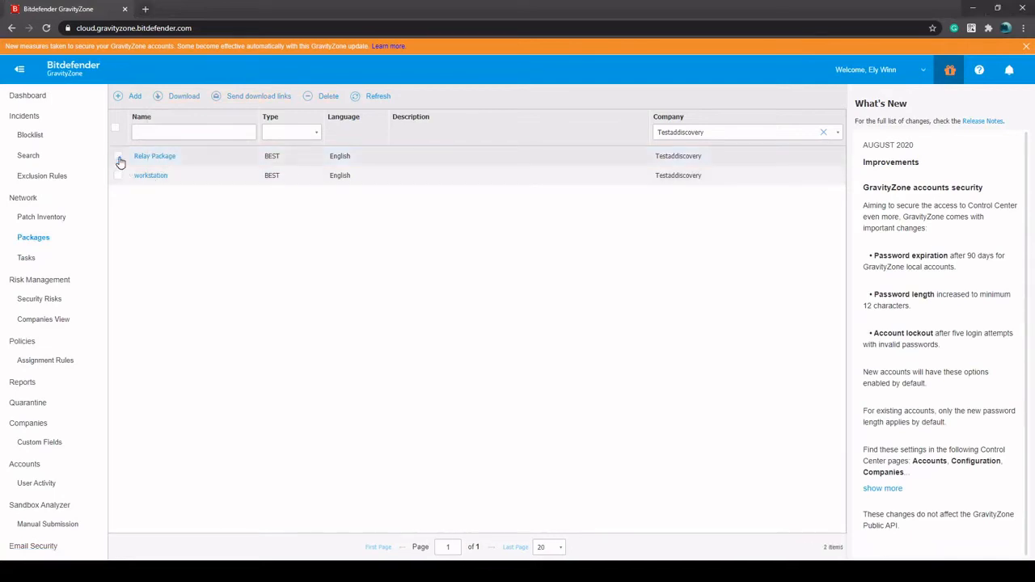
Review the workstation package's modules, roles and settings, and close it without changes
left_click(153, 177)
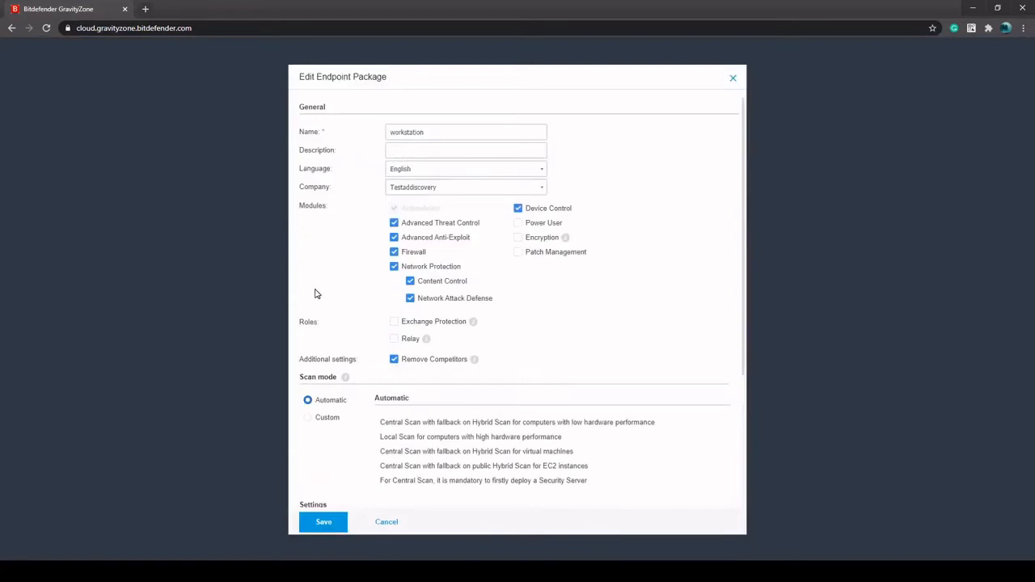
scroll(363, 299, "down", 1)
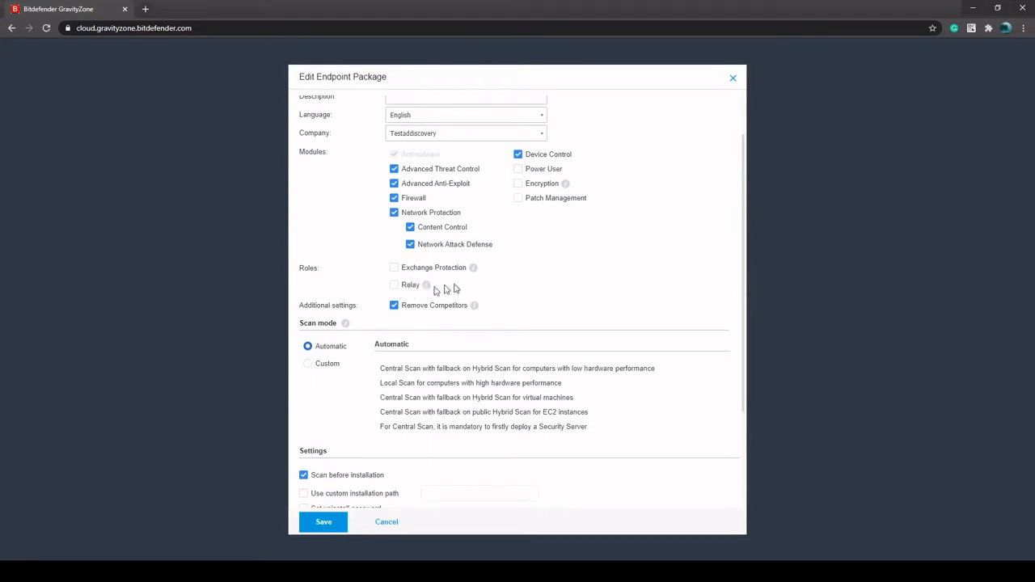
left_click(732, 77)
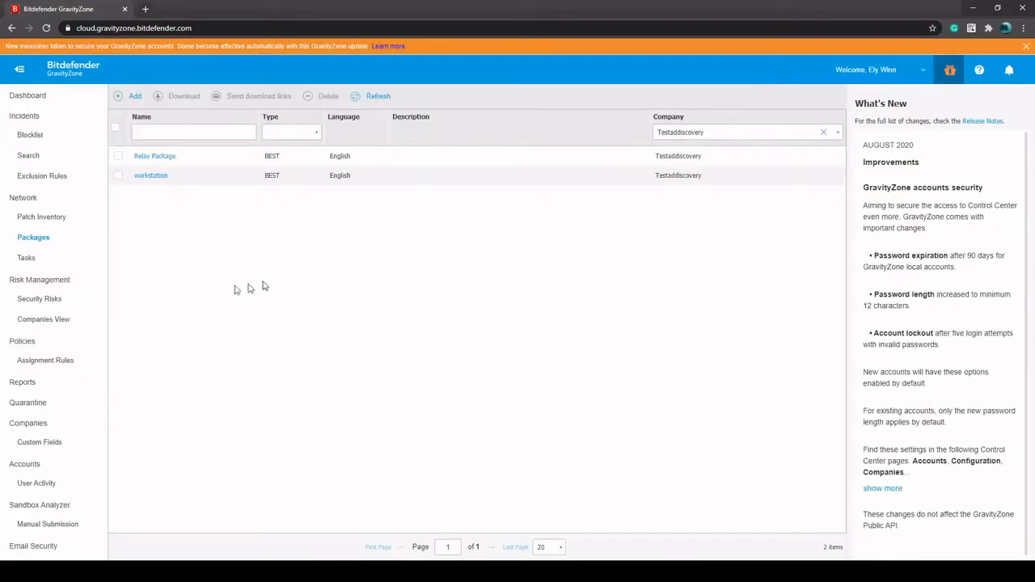
Open the Network inventory and check the status of both listed computers
left_click(26, 201)
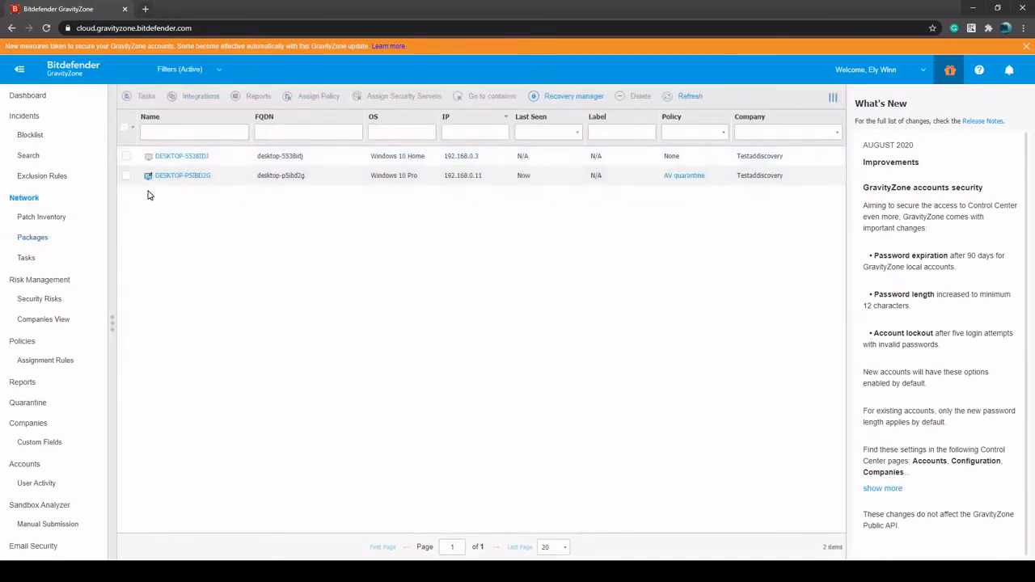
mouse_move(150, 182)
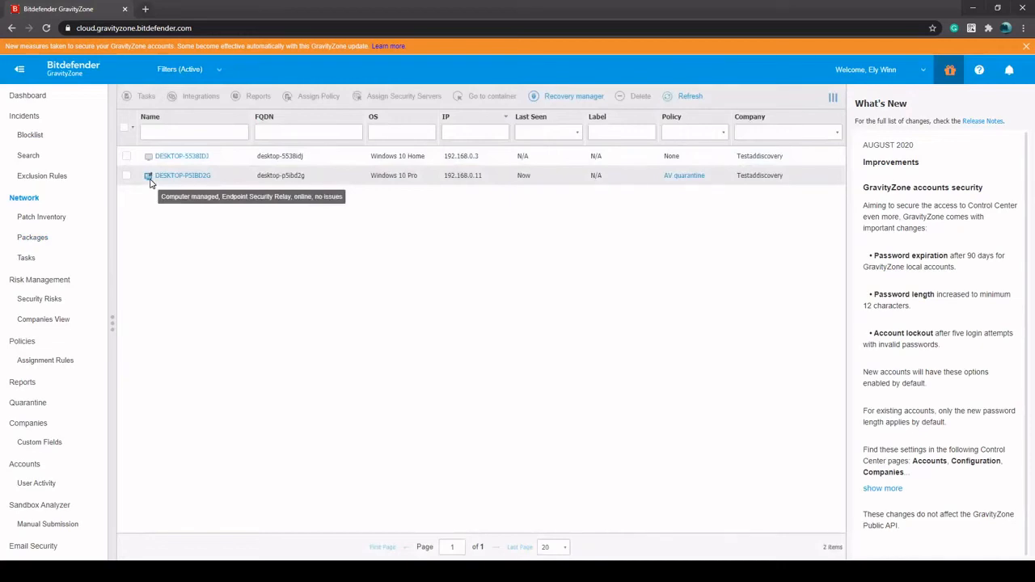
mouse_move(152, 160)
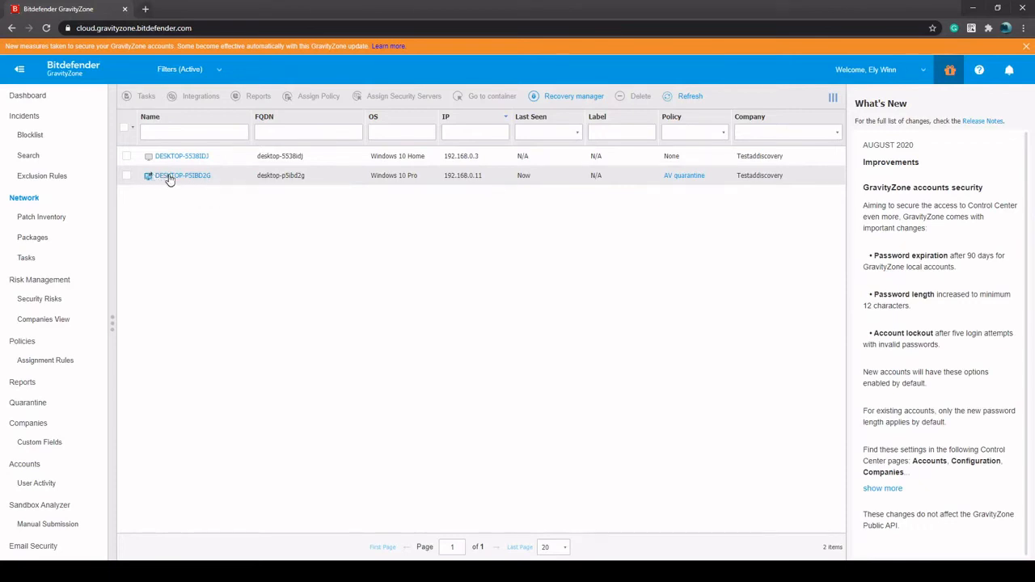
View the Reconfigure Client options for DESKTOP-P5IBD2G and cancel without changing any modules or roles
right_click(169, 178)
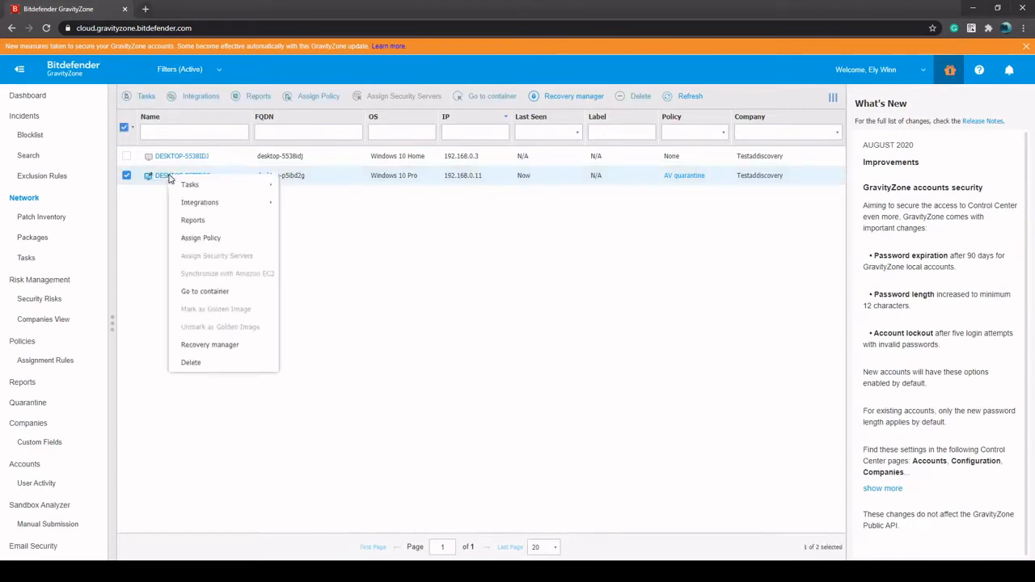
left_click(142, 224)
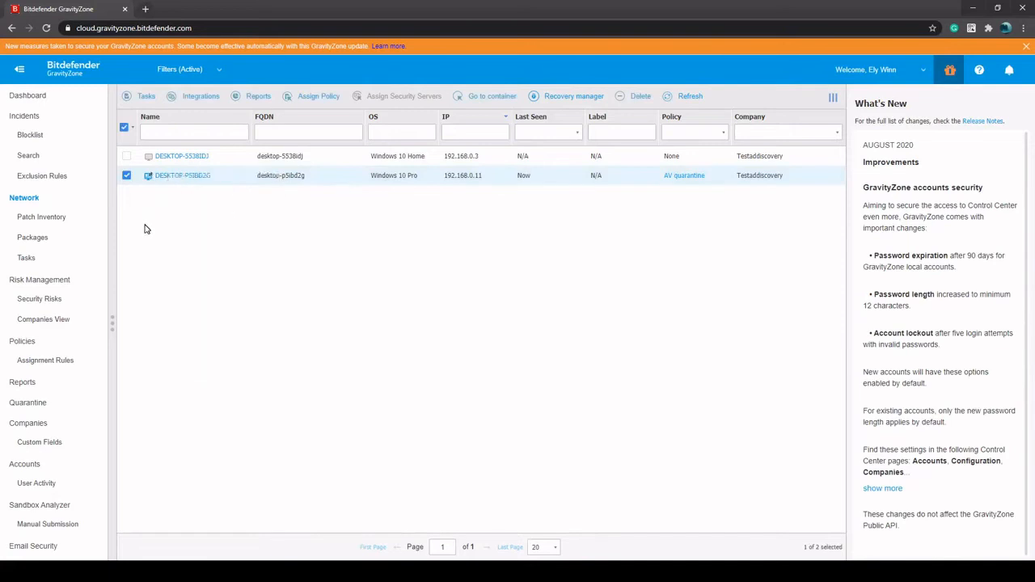
right_click(160, 179)
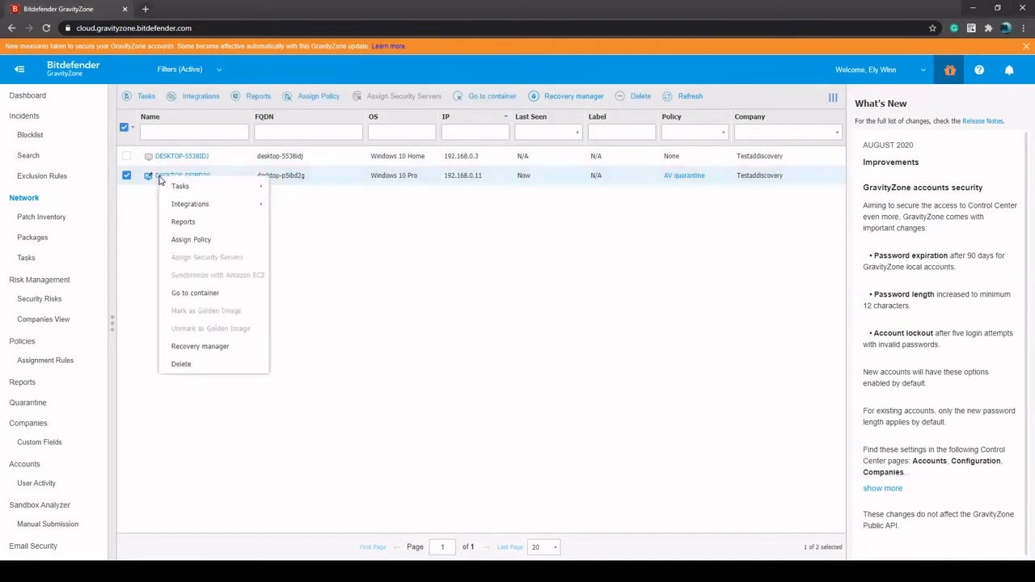
mouse_move(207, 191)
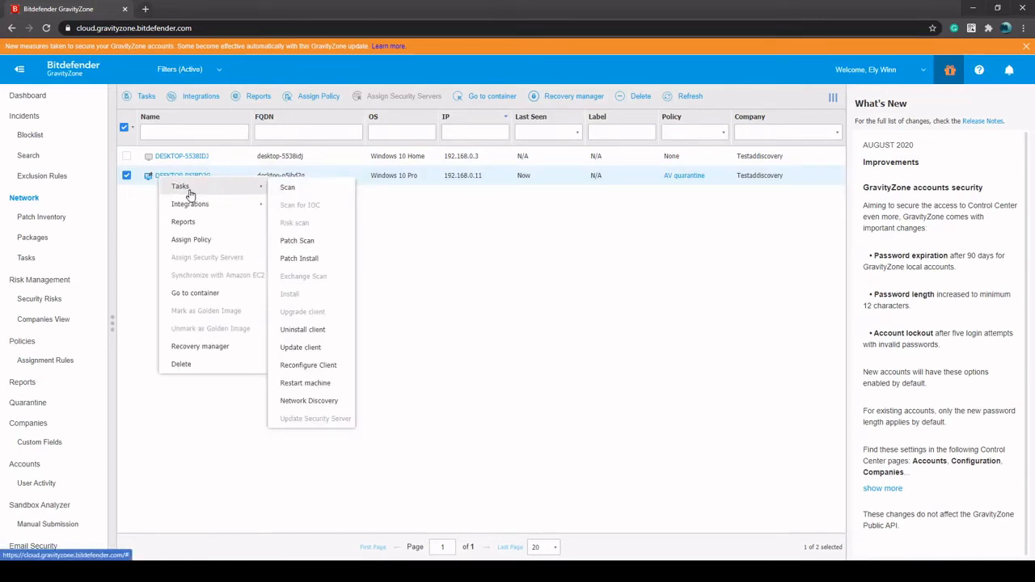
left_click(310, 368)
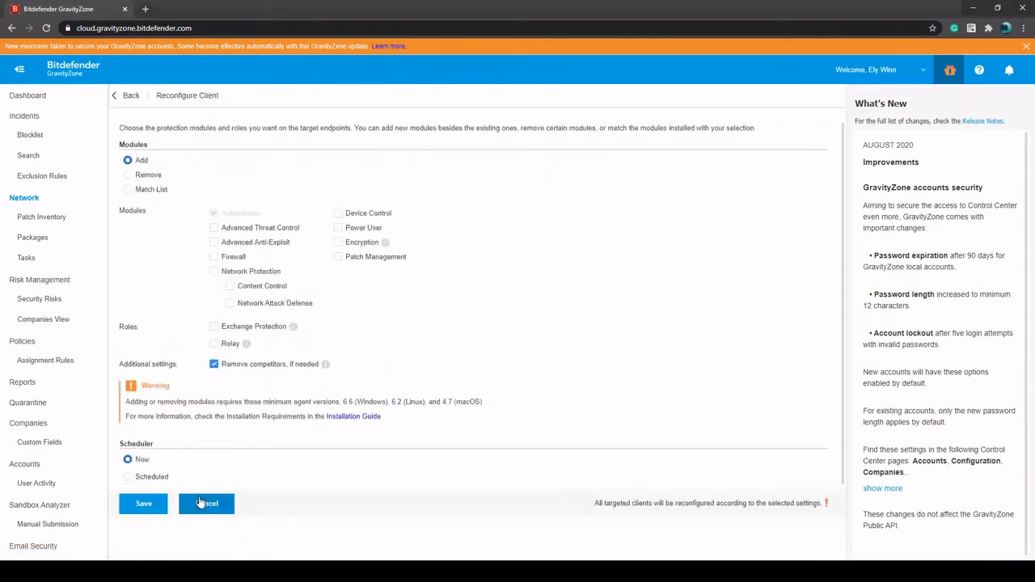
left_click(205, 504)
Look up the Network Discovery task for DESKTOP-P5IBD2G without running it, and leave both computers unselected
right_click(170, 176)
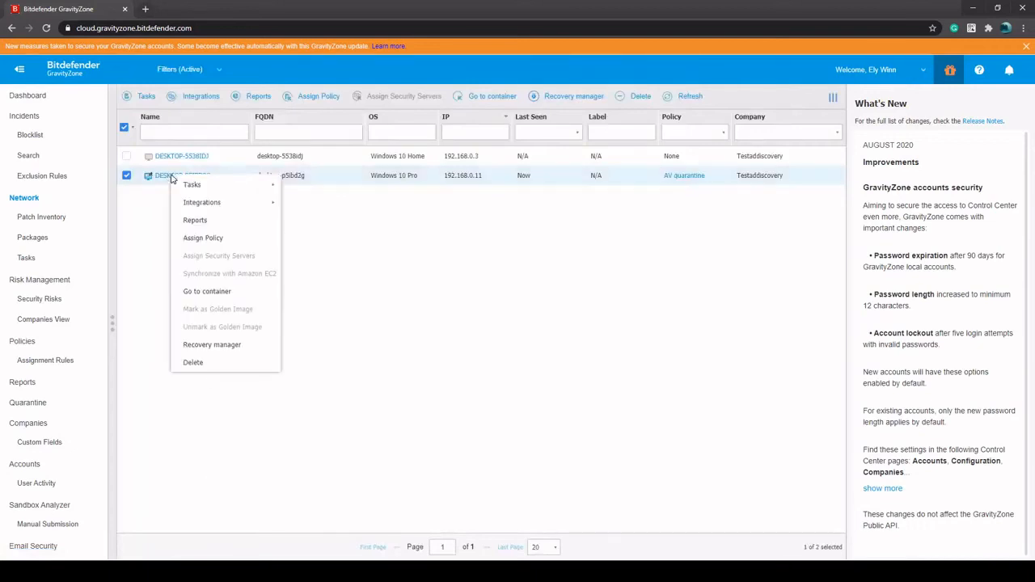
mouse_move(275, 187)
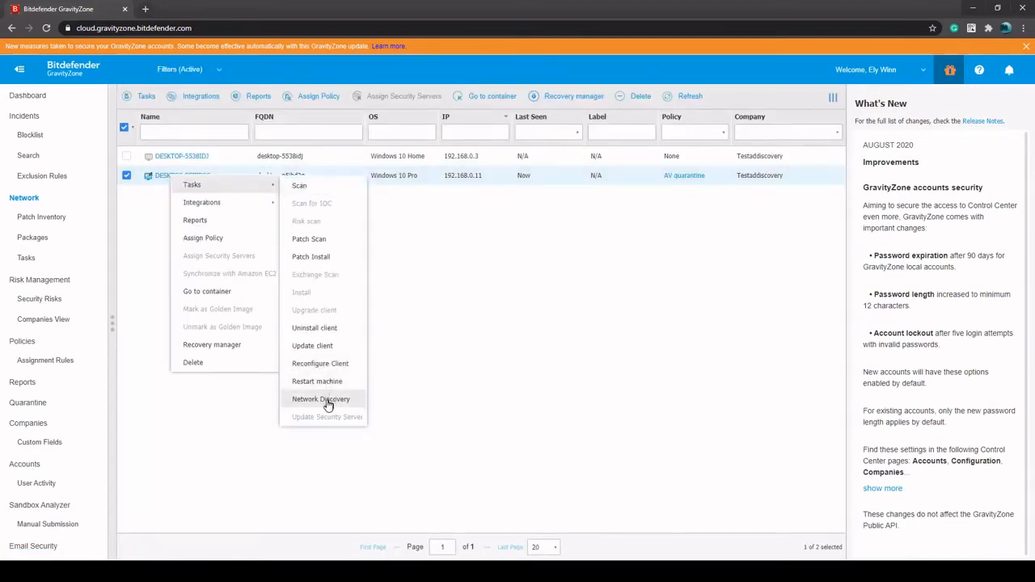
left_click(458, 271)
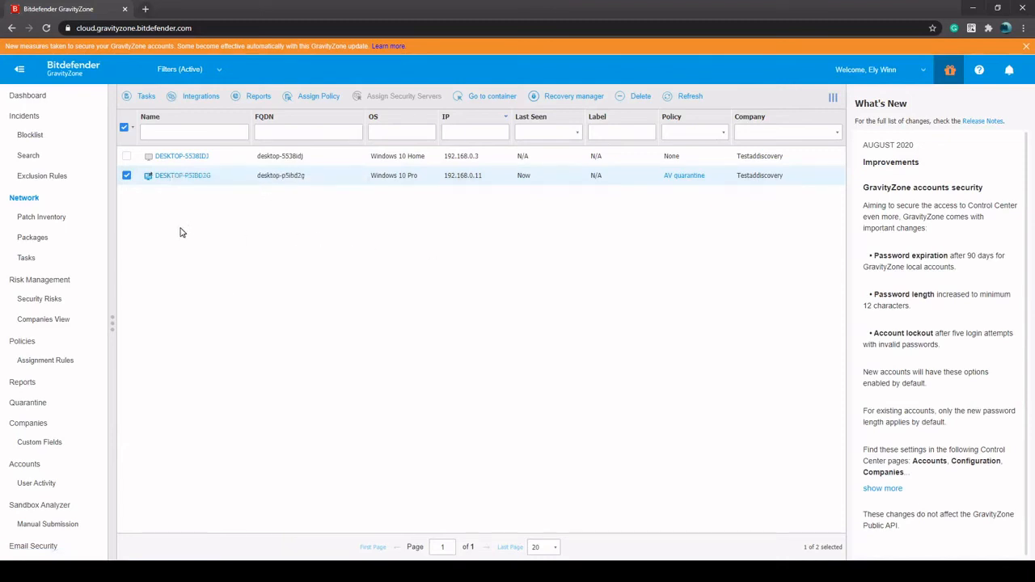
left_click(126, 176)
left_click(126, 156)
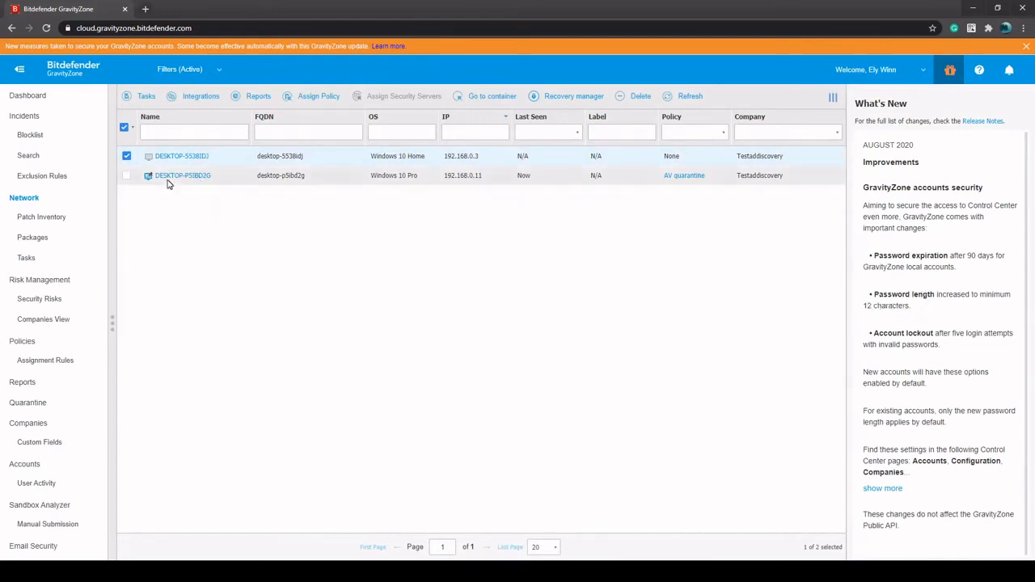
left_click(126, 156)
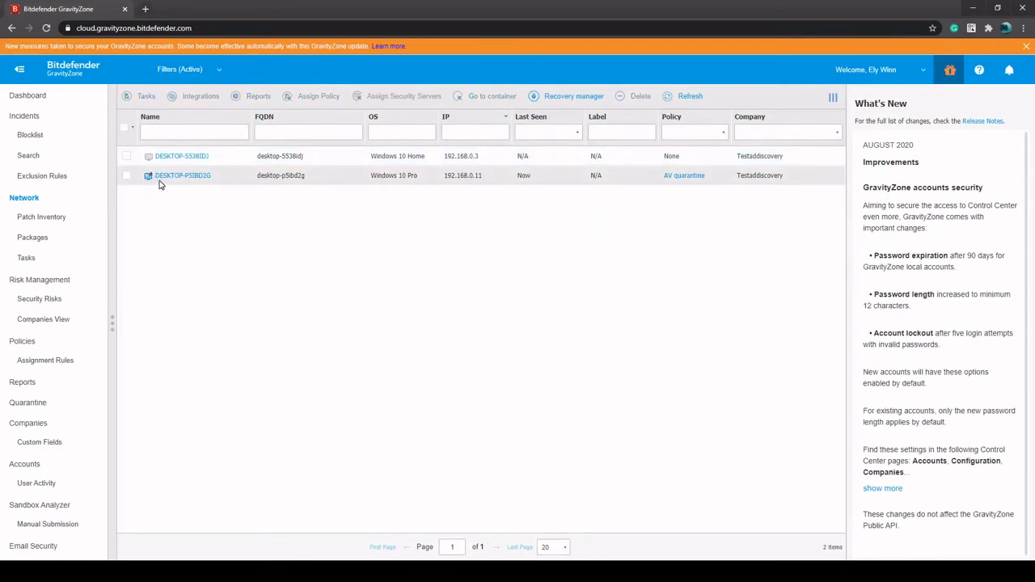
Start a client installation task for DESKTOP-5538IDJ and select the stored D2CDist LAB credentials
right_click(166, 161)
mouse_move(172, 167)
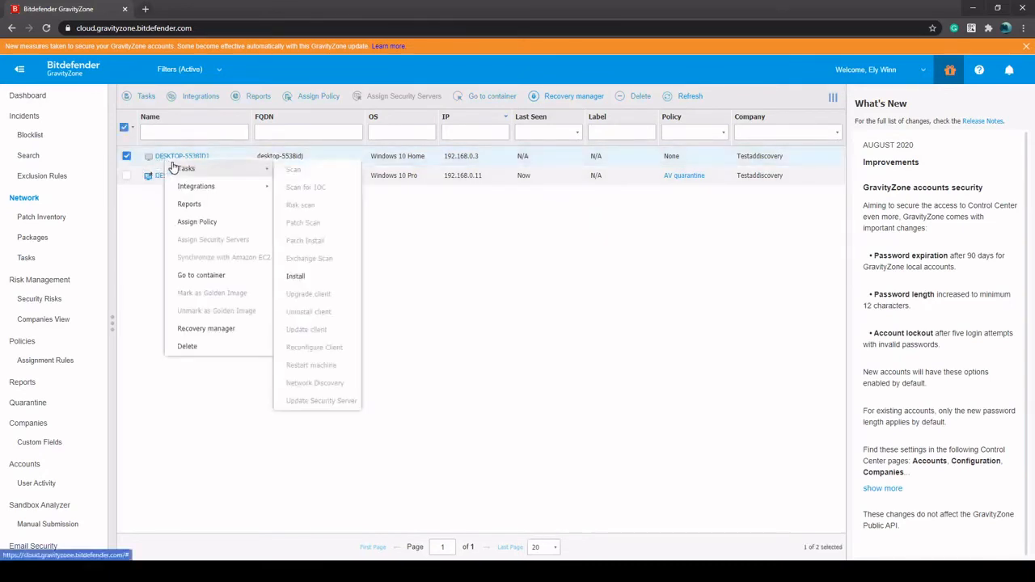
left_click(305, 281)
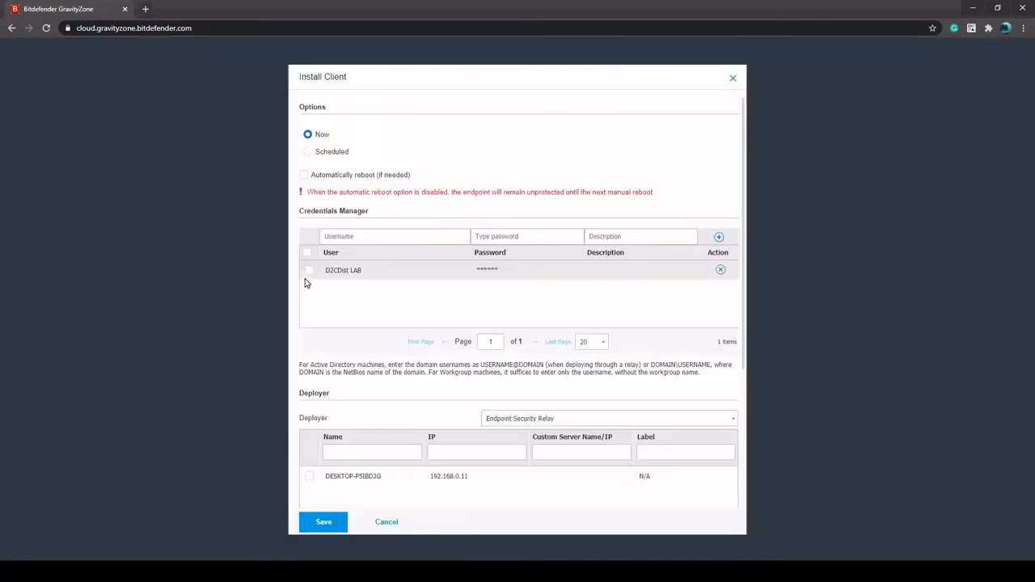
left_click(345, 235)
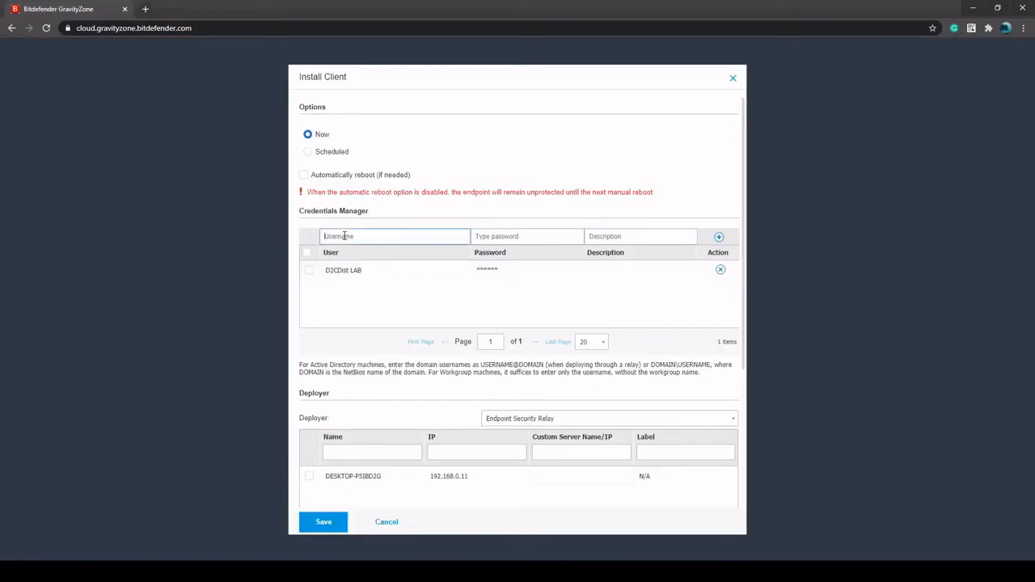
left_click(525, 236)
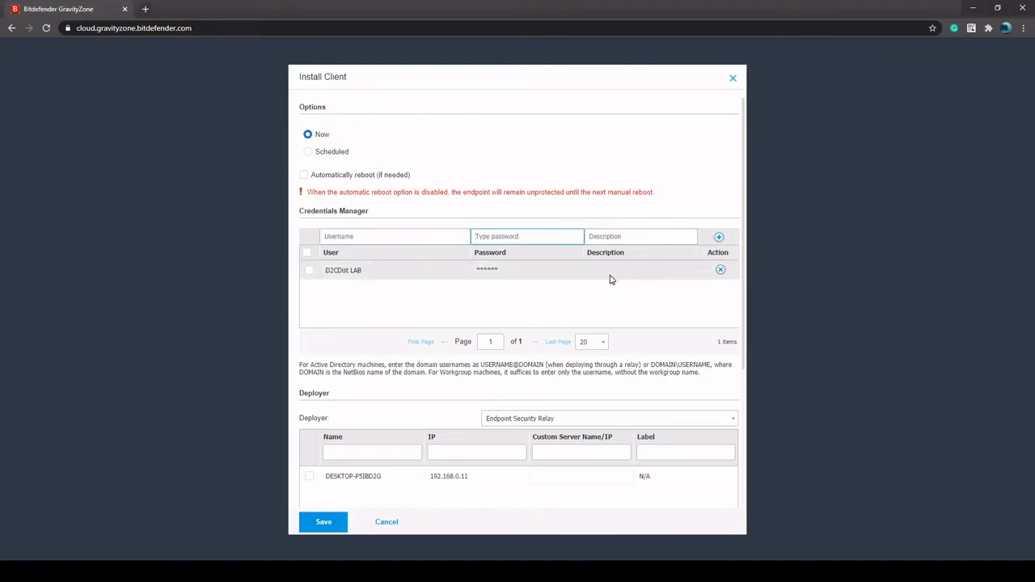
left_click(310, 272)
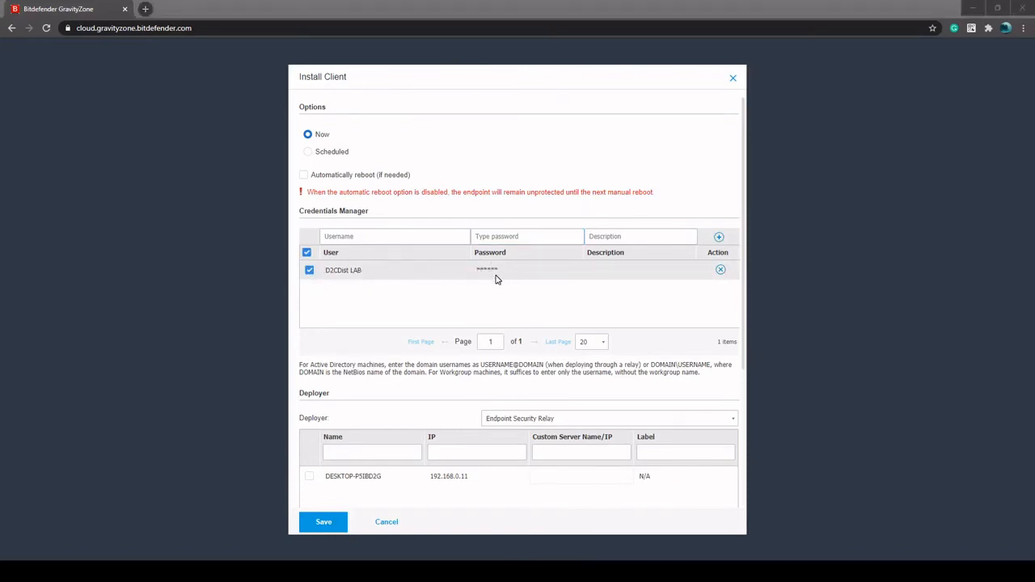
Read the note on the domain username formats required for Active Directory machines
triple_click(486, 364)
left_click(536, 364)
left_click_drag(647, 363, 693, 363)
left_click(703, 363)
Select DESKTOP-P5IBD2G as the Endpoint Security Relay that deploys the client
scroll(537, 392, "down", 2)
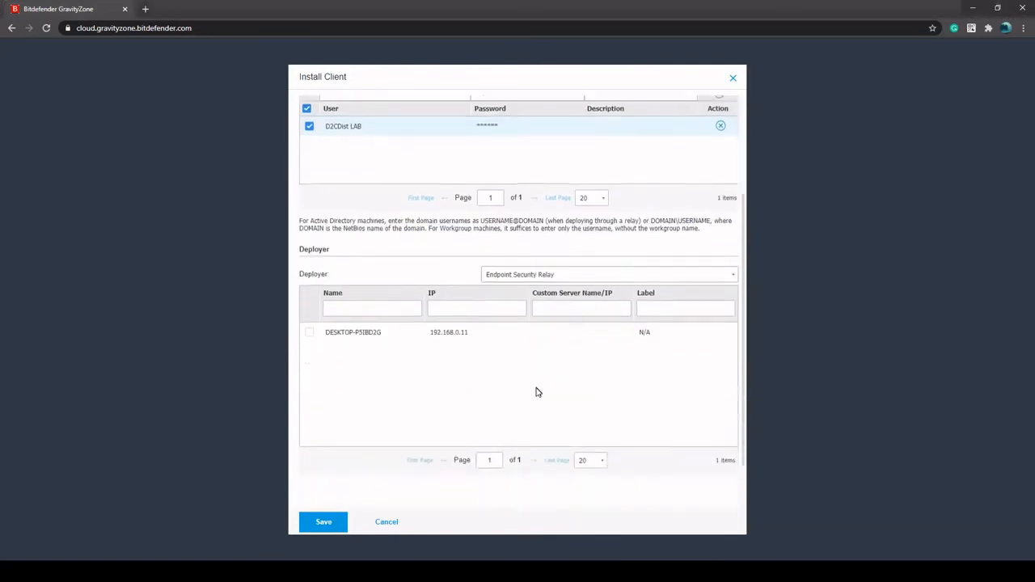
scroll(536, 393, "down", 1)
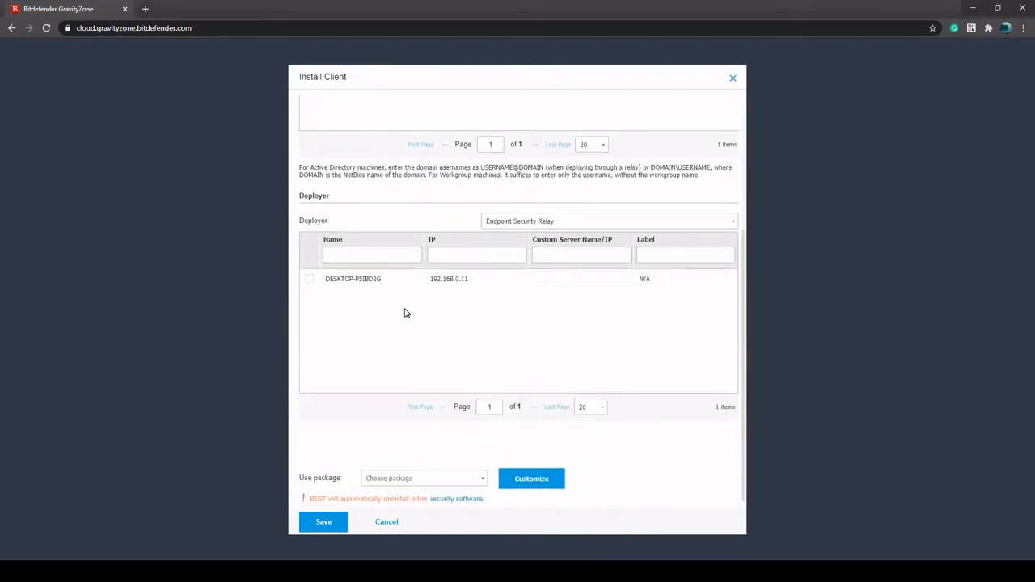
left_click(309, 280)
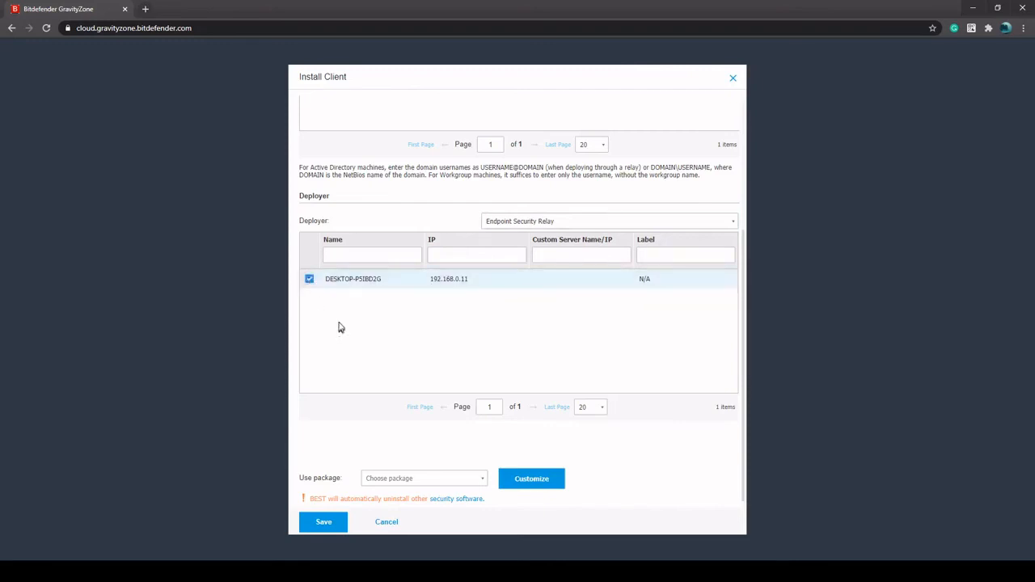
scroll(339, 338, "up", 1)
scroll(316, 317, "down", 1)
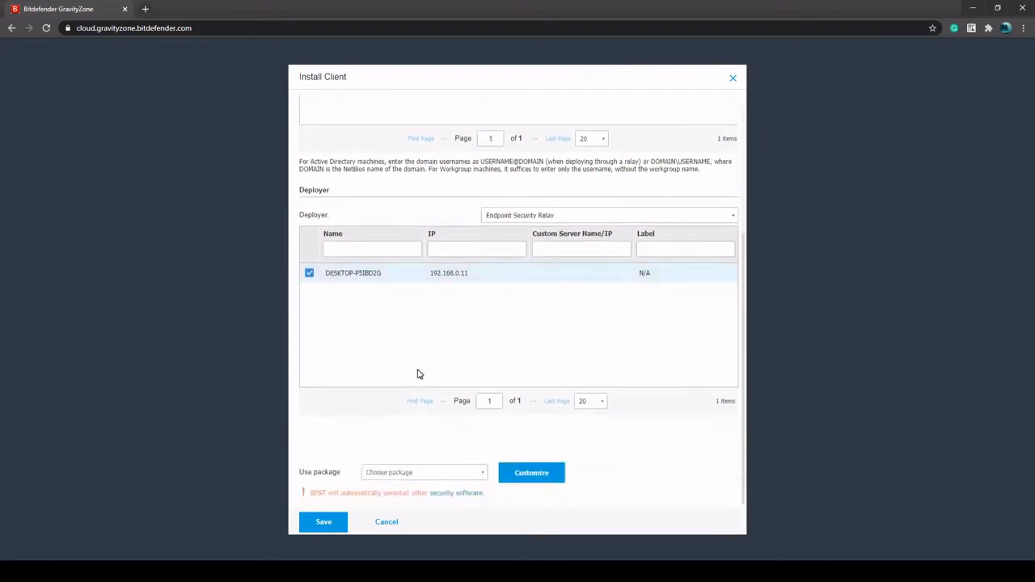
Save the install task with the workstation package and open the Tasks section
left_click(484, 476)
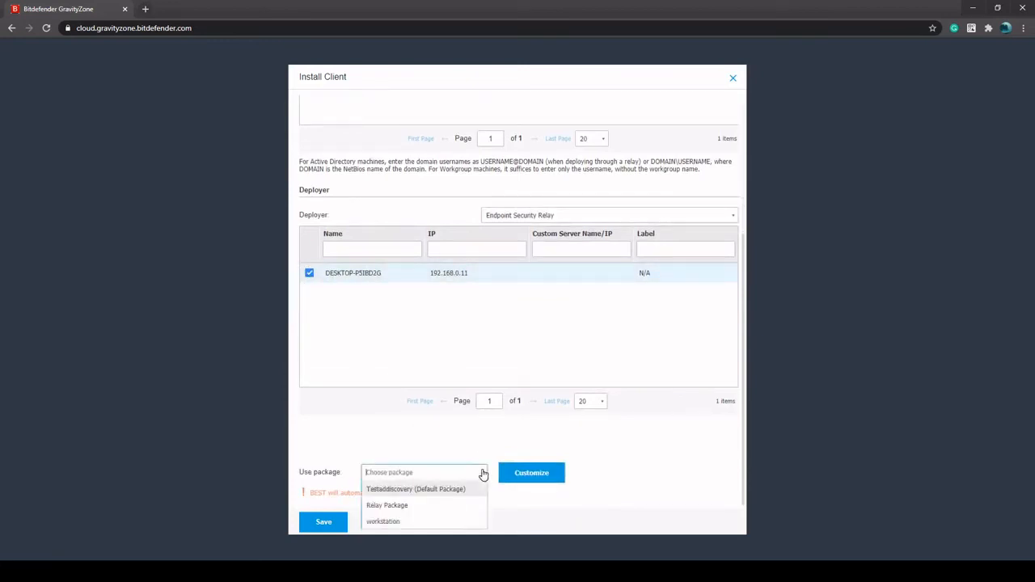
left_click(392, 523)
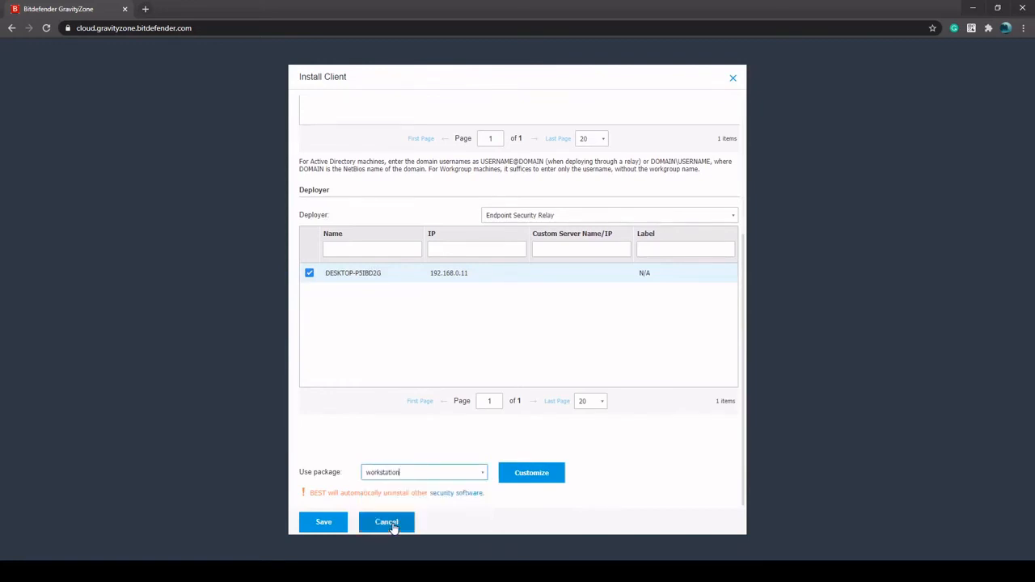
left_click(323, 522)
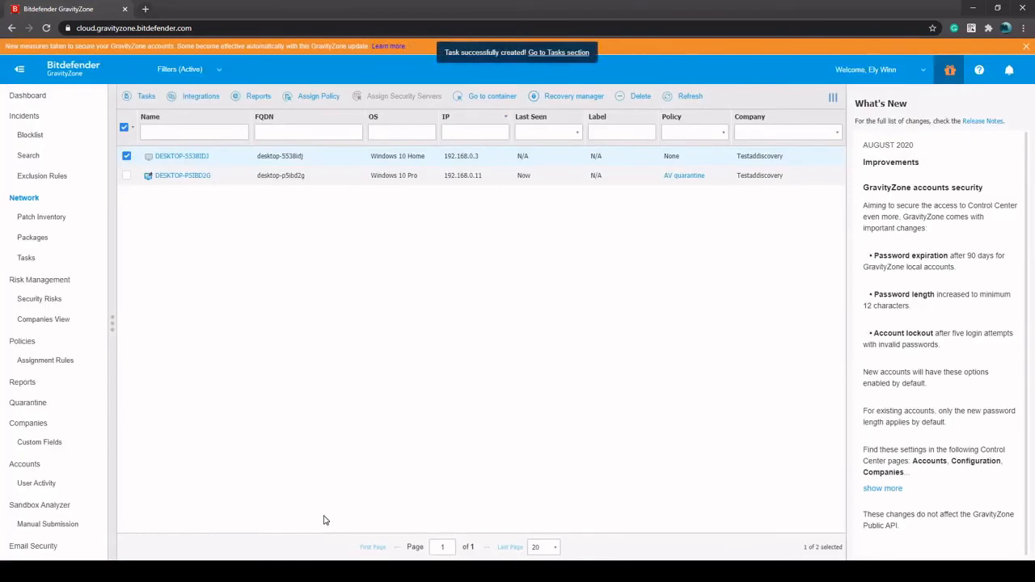
left_click(571, 52)
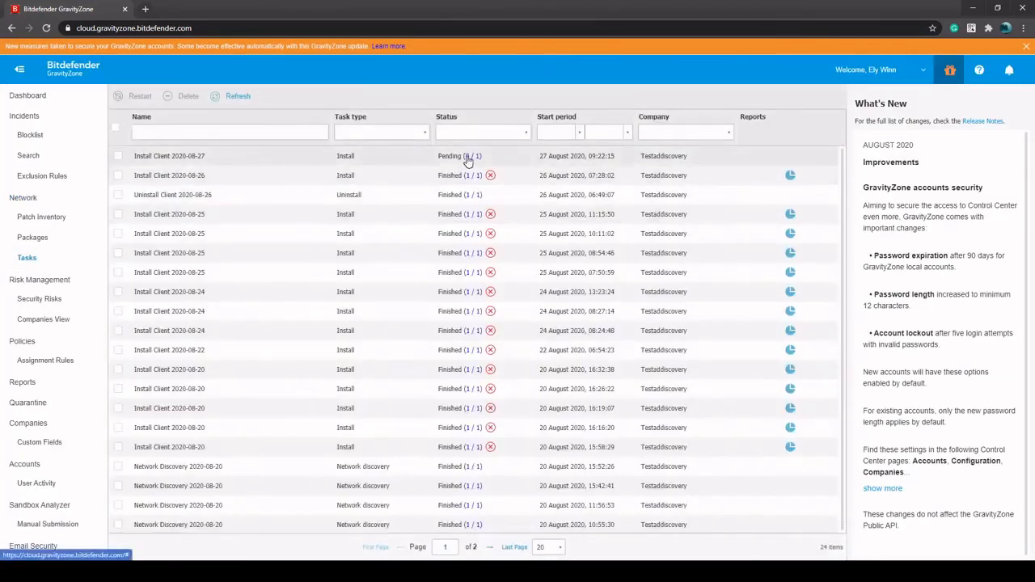
Check the per-computer status of the pending Install Client 2020-08-27 task
left_click(468, 158)
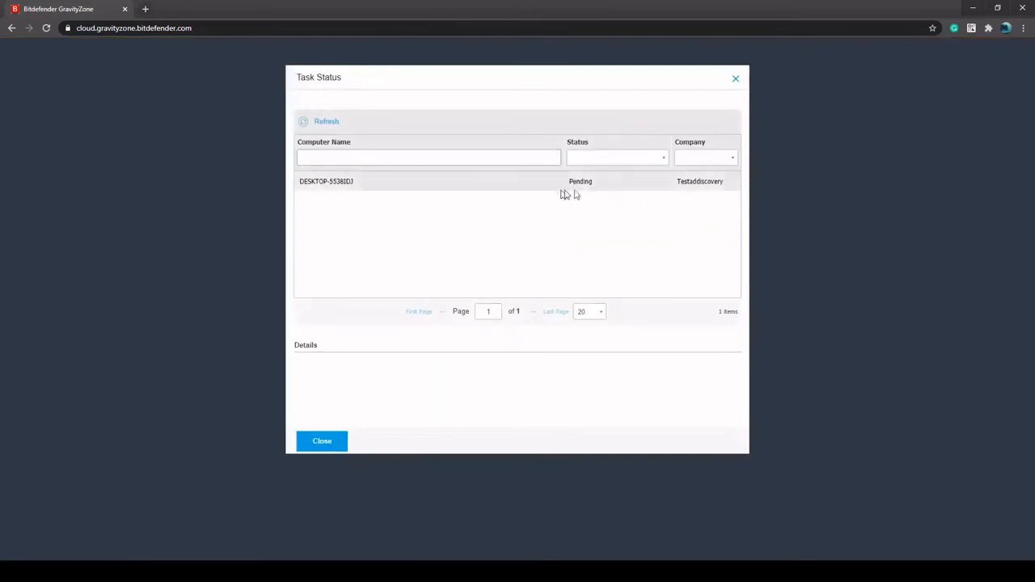
left_click_drag(600, 186, 550, 183)
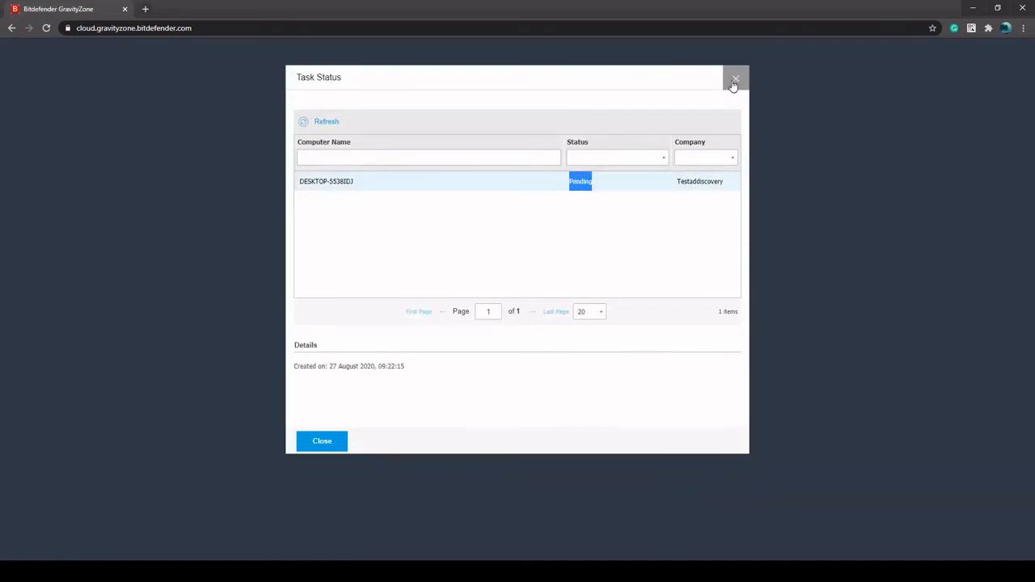
left_click(736, 84)
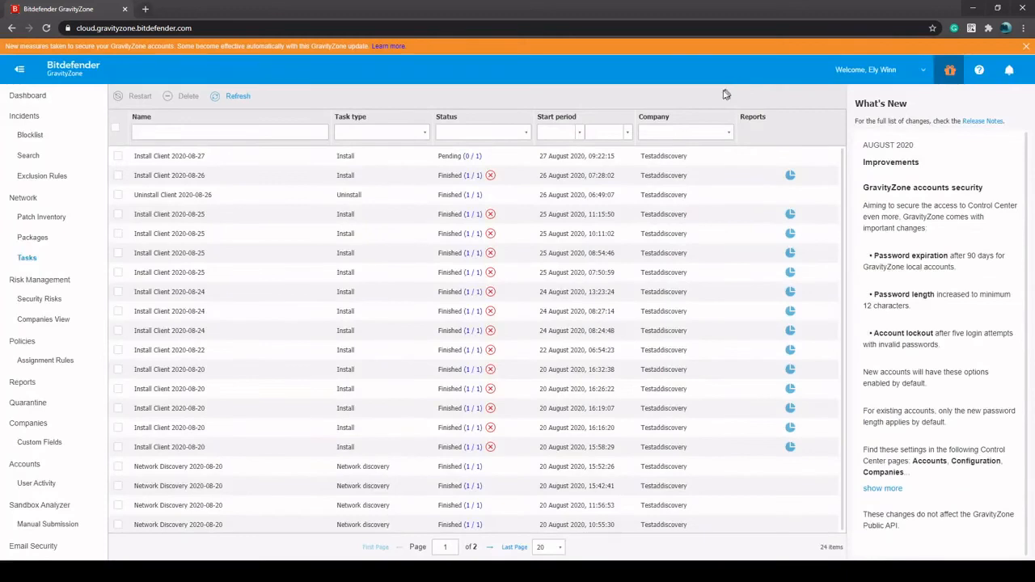
Assign the D2C Lab policy template to DESKTOP-5538IDJ in the Network inventory
left_click(27, 202)
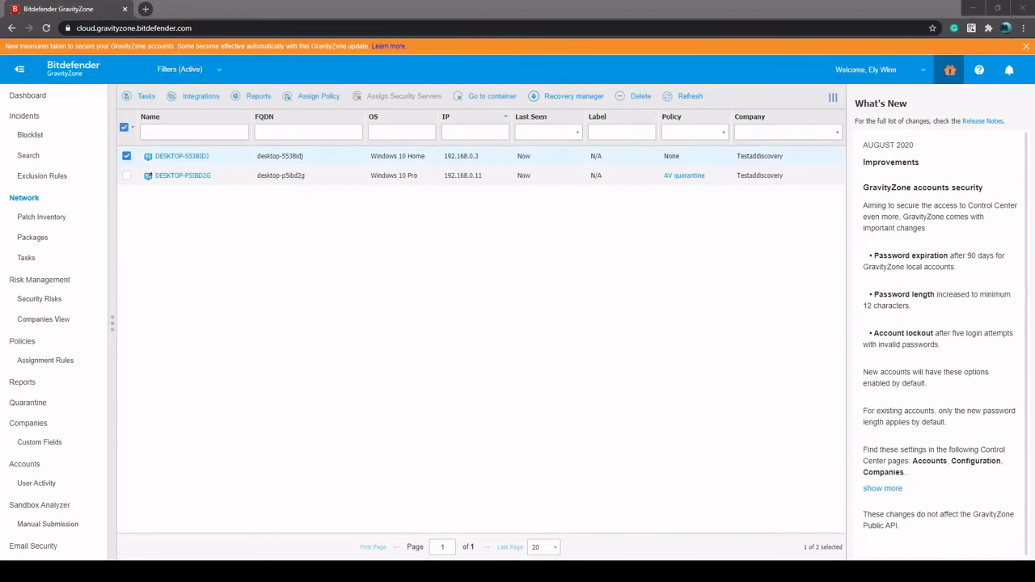
right_click(183, 162)
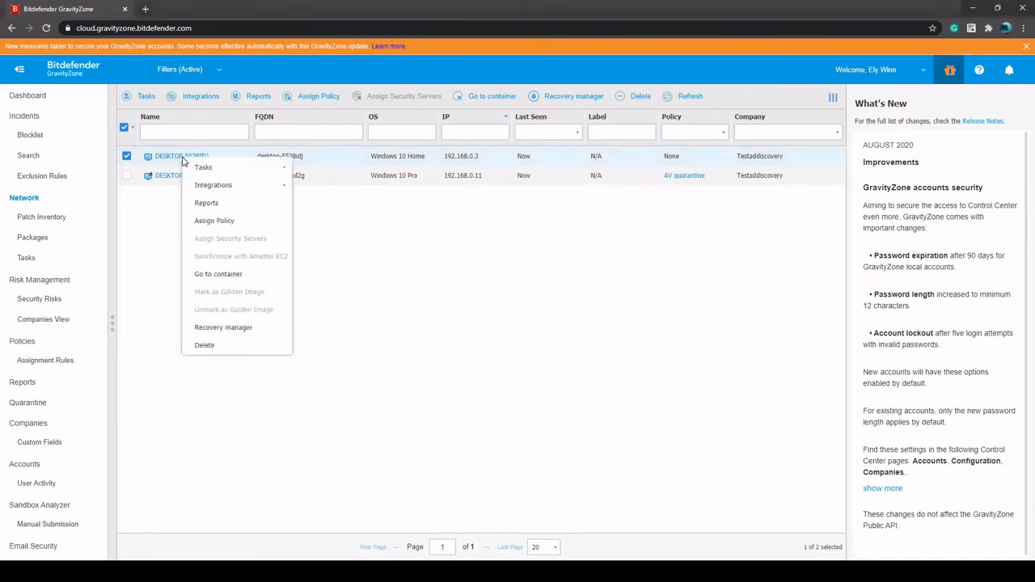
left_click(214, 220)
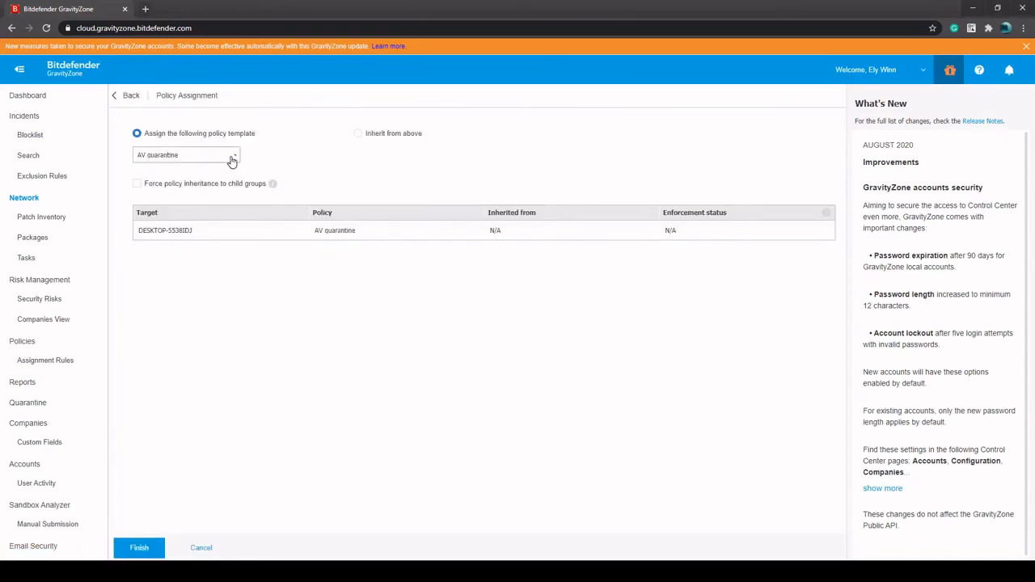
left_click(236, 159)
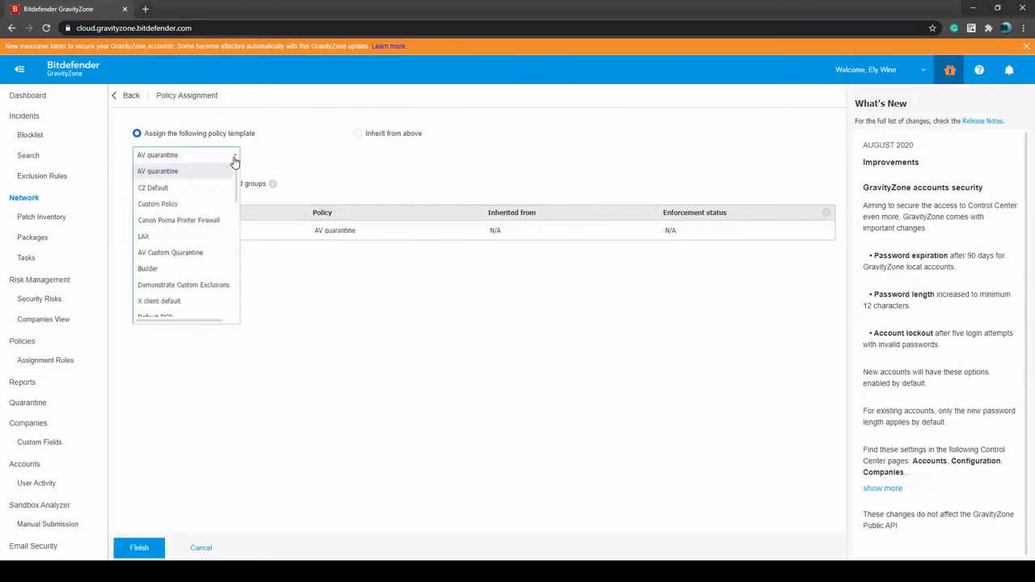
scroll(203, 219, "down", 5)
scroll(203, 217, "down", 4)
scroll(197, 210, "down", 4)
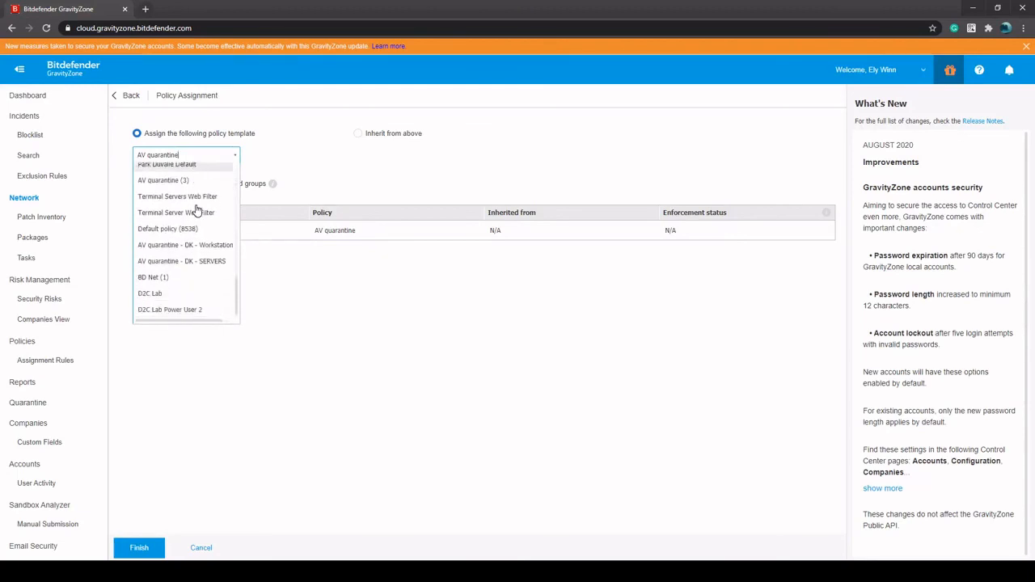
left_click(151, 293)
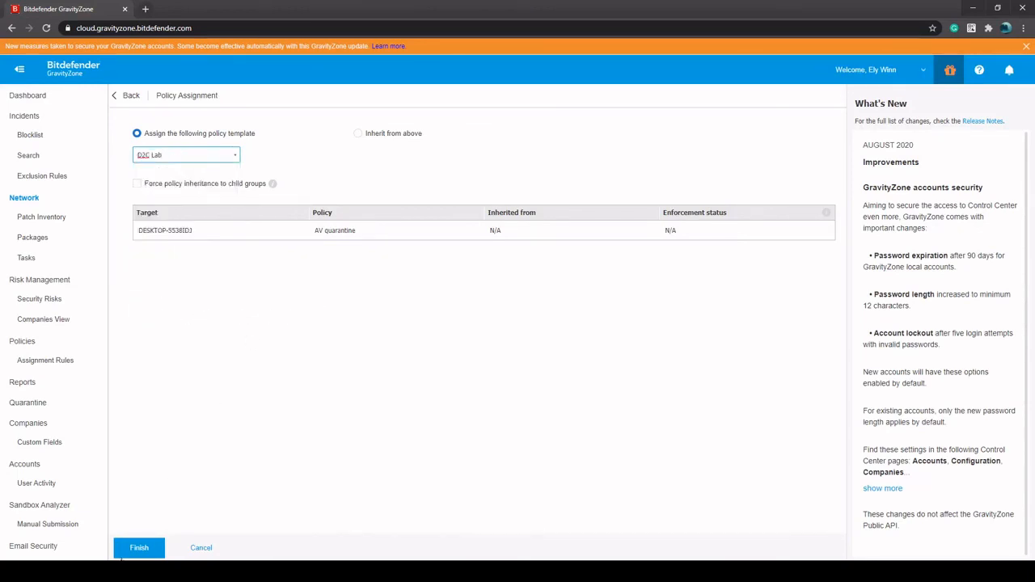
left_click(138, 549)
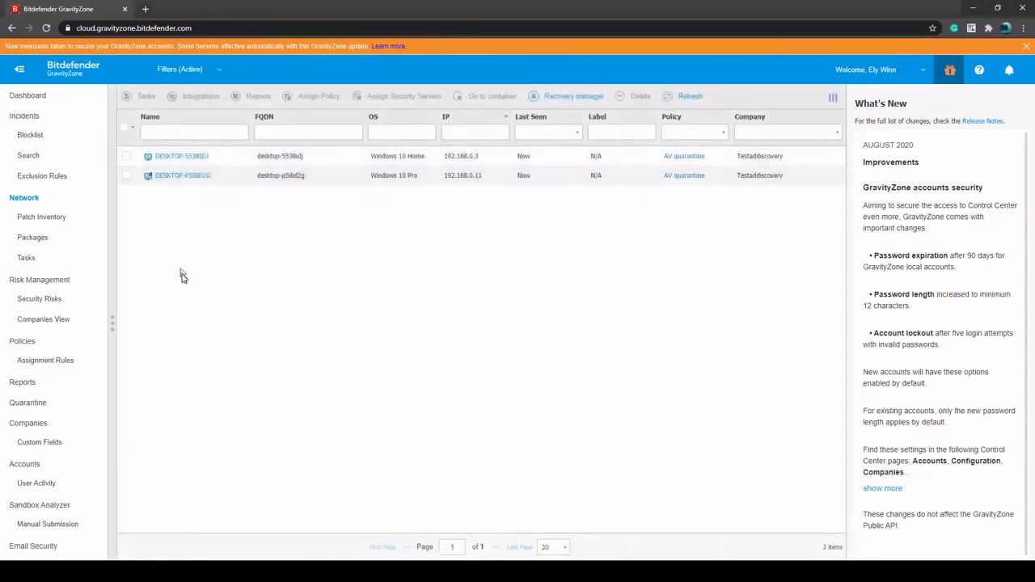
Look at the policy templates available for the whole Testaddiscovery company and return to the computer list without assigning one
left_click(114, 325)
right_click(177, 364)
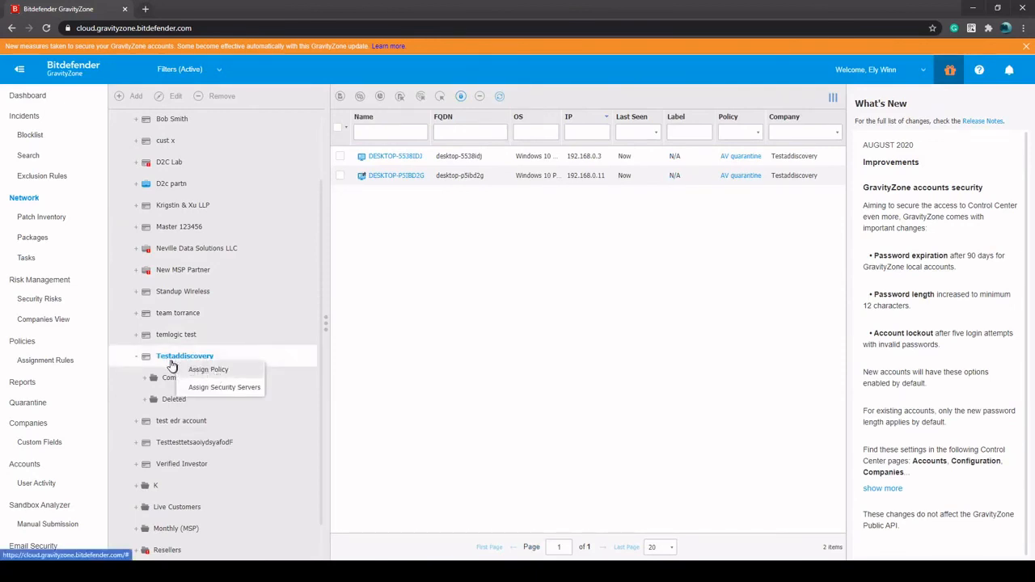
left_click(209, 371)
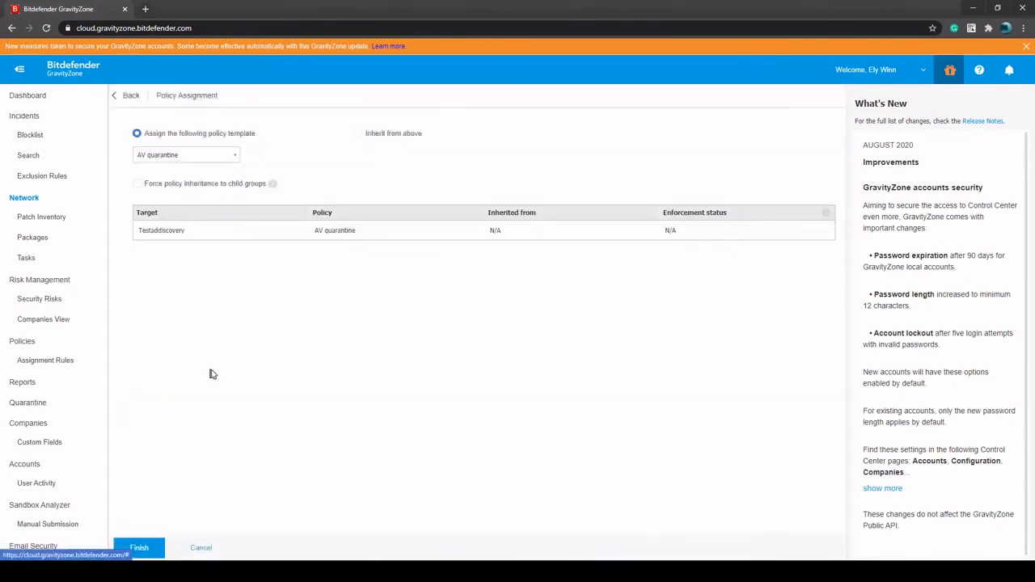
left_click(234, 159)
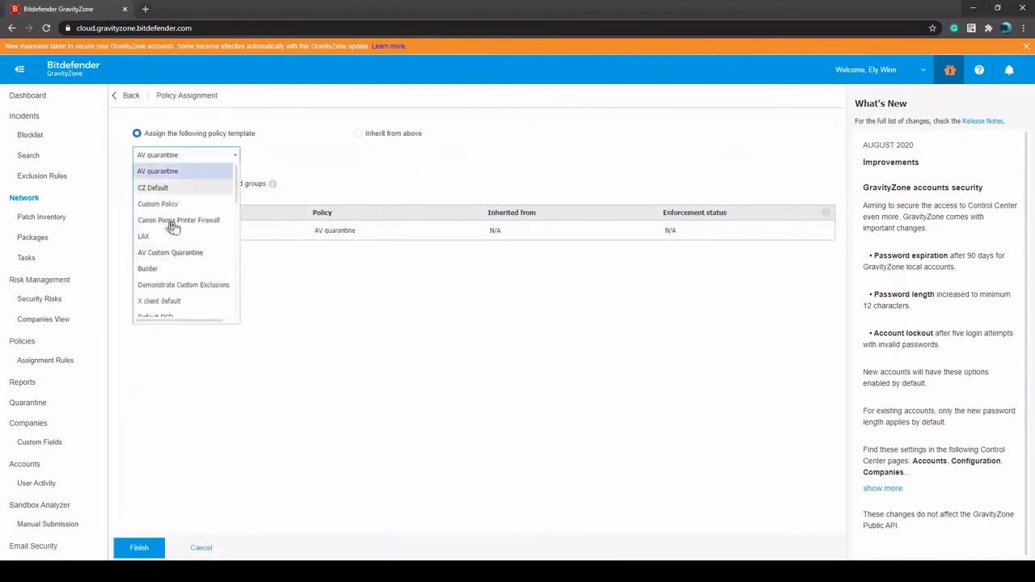
left_click(304, 176)
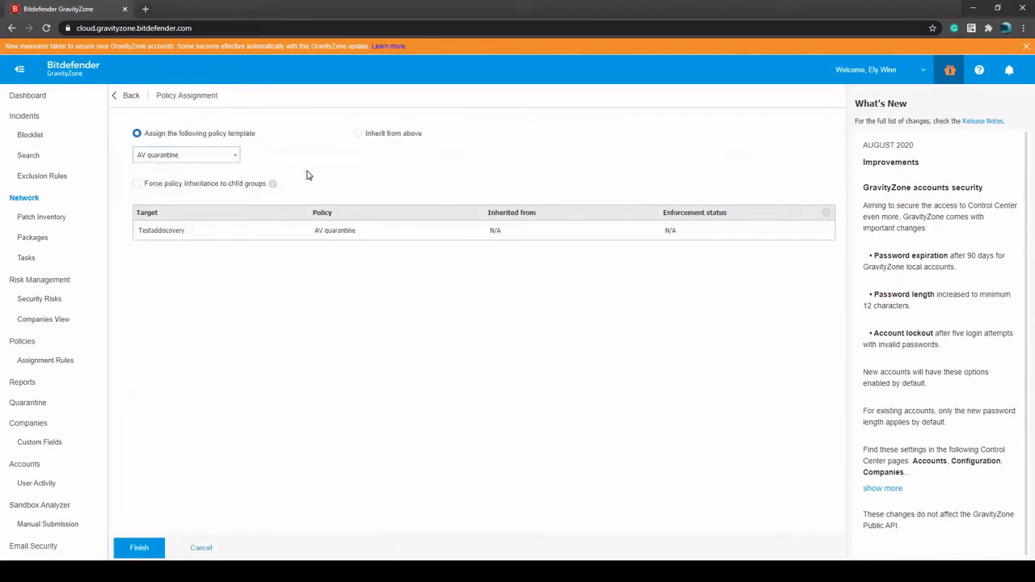
left_click(129, 100)
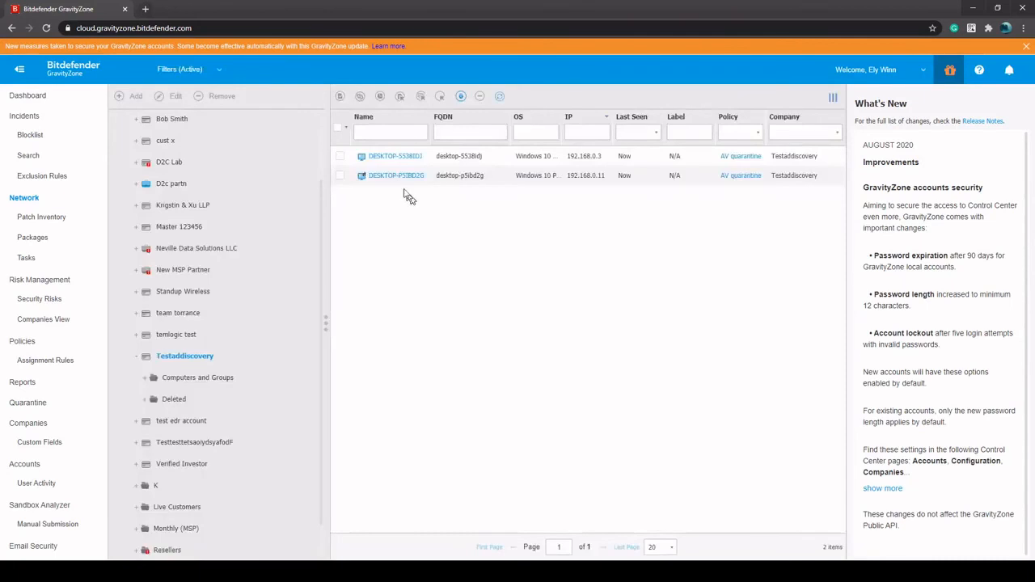
left_click(326, 325)
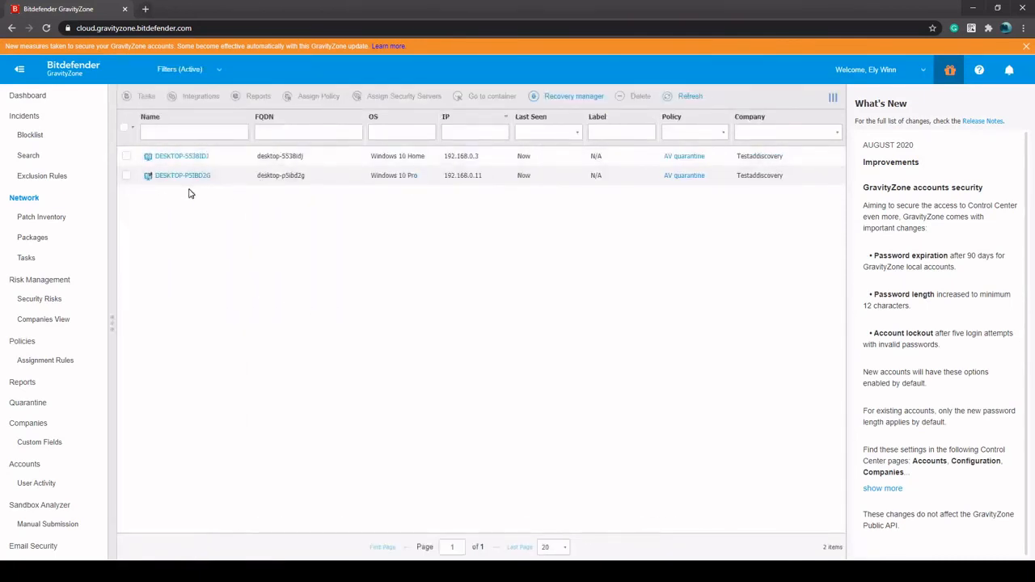